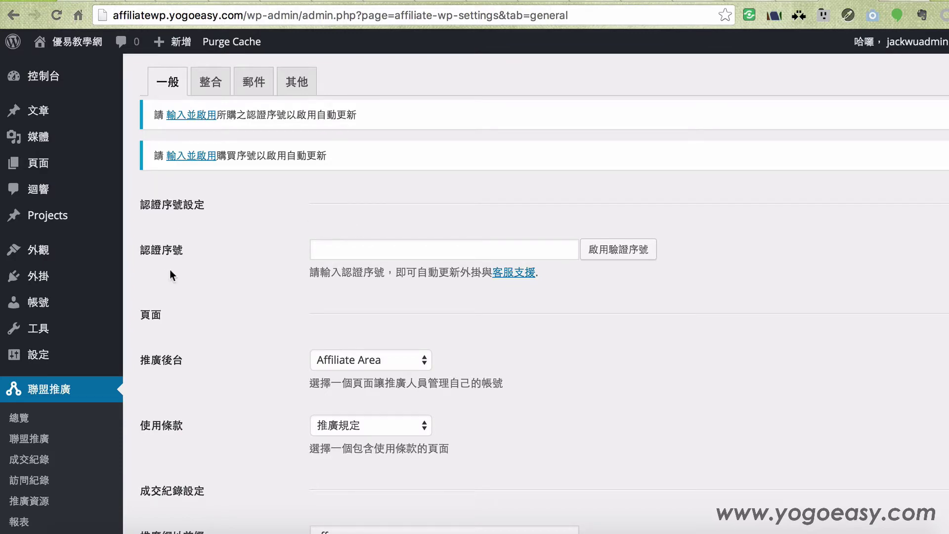
Step: Review the affiliate plugin's general settings, from the license section down to the referral URL and commission options
scroll(164, 314, "down", 3)
scroll(262, 347, "up", 3)
scroll(251, 218, "down", 15)
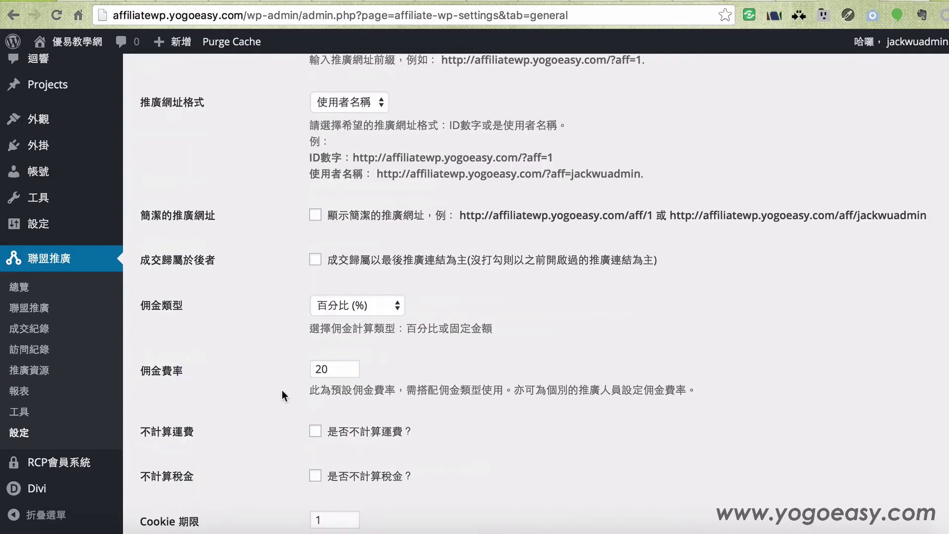
scroll(281, 393, "down", 4)
scroll(282, 392, "up", 20)
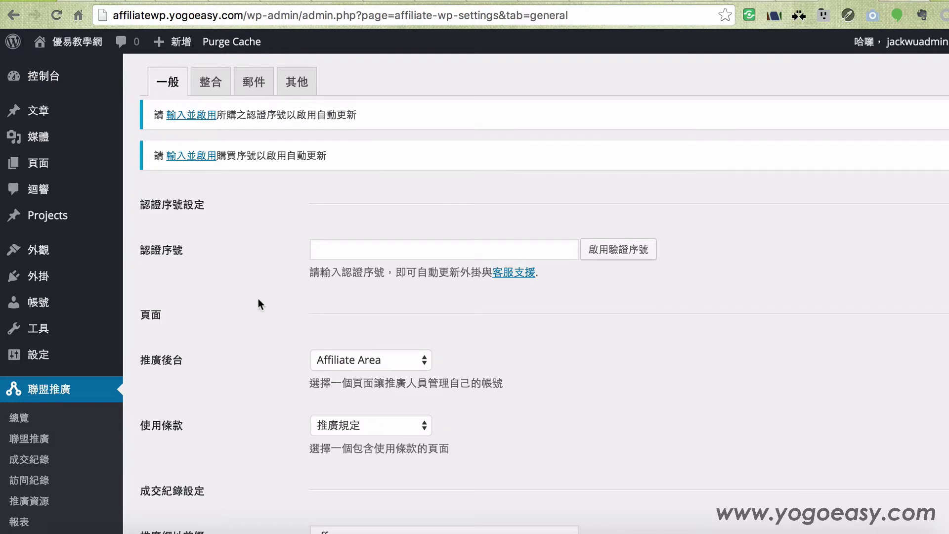
scroll(253, 371, "down", 2)
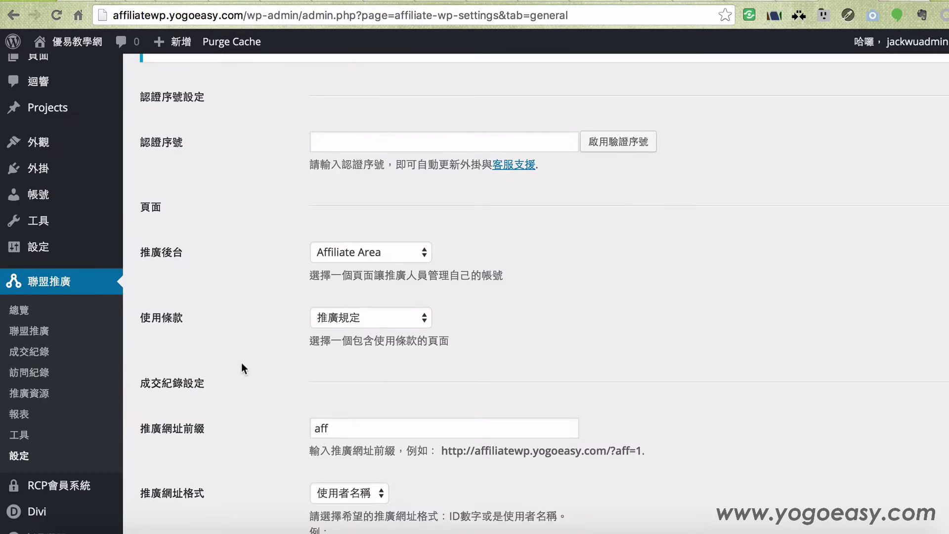
scroll(255, 368, "up", 2)
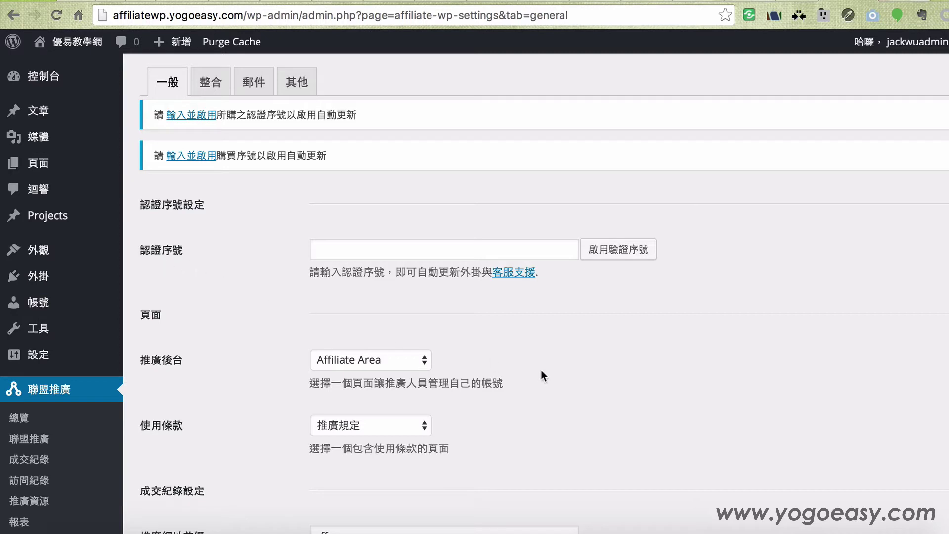
Step: Look through the pages available for the affiliate dashboard setting (推廣後台) without changing the selection
scroll(554, 360, "down", 3)
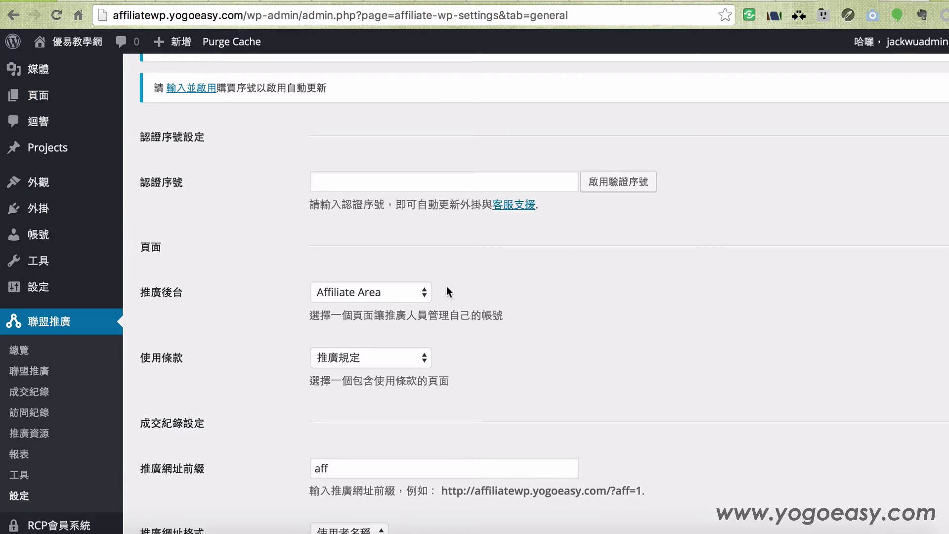
left_click(420, 292)
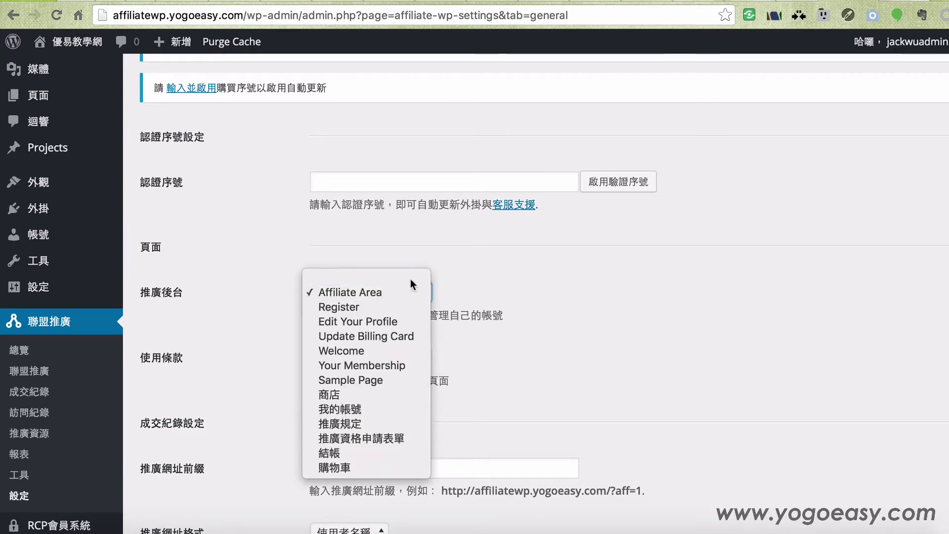
left_click(570, 270)
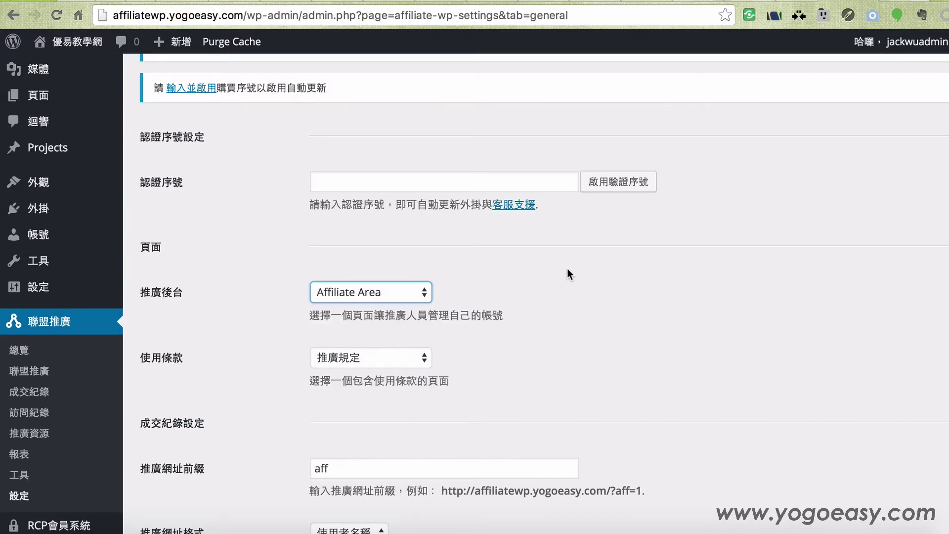
left_click(389, 291)
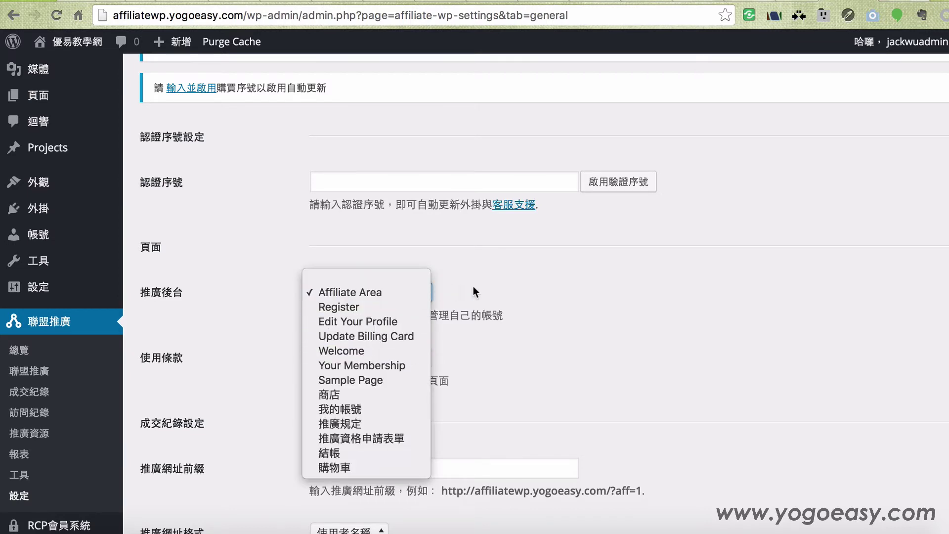
left_click(492, 284)
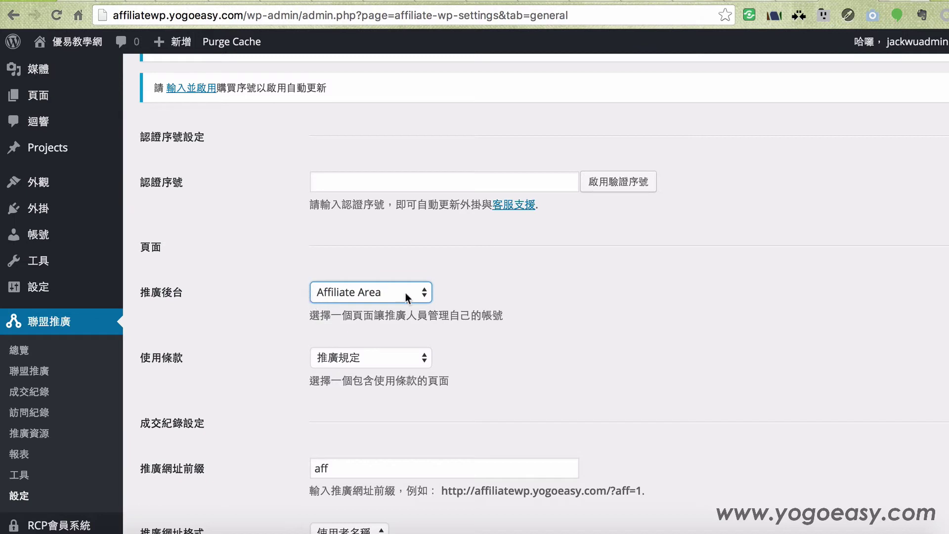
Step: Open the site's page list in a new browser tab and inspect the shortcode in the Affiliate Area page's content
mouse_move(45, 98)
right_click(135, 100)
left_click(163, 98)
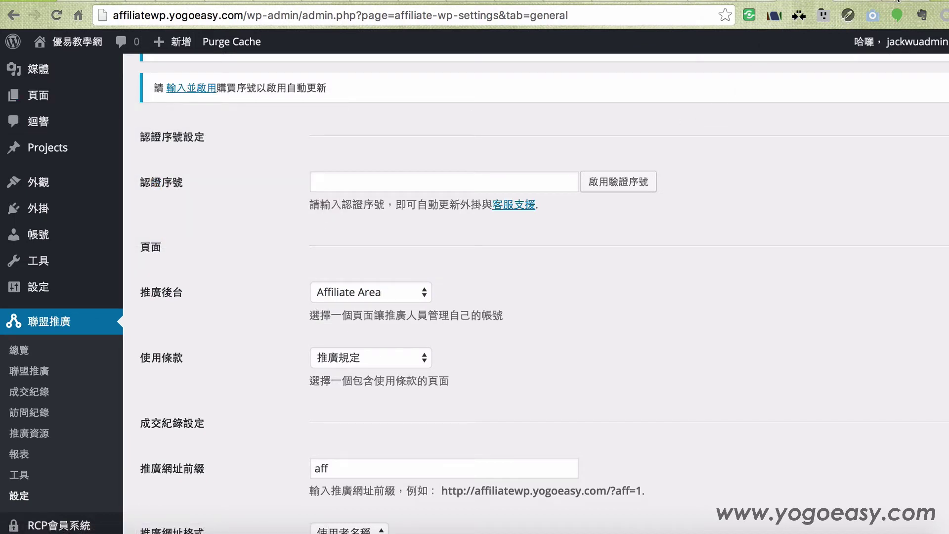
left_click(897, 1)
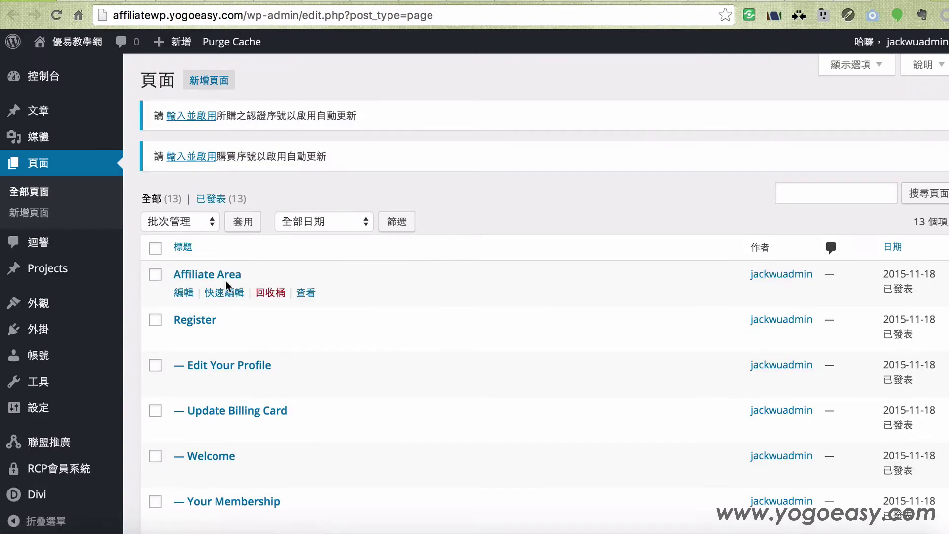
left_click(229, 278)
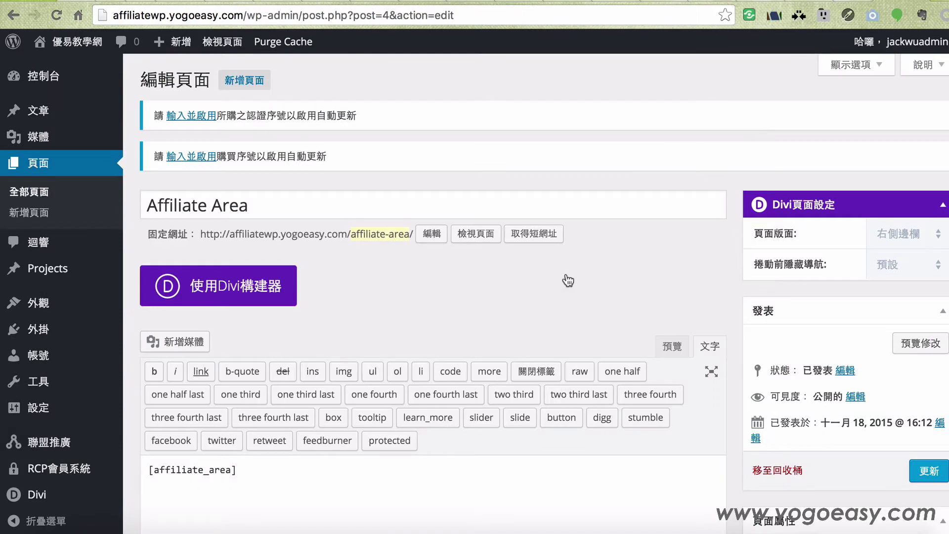
left_click_drag(244, 471, 142, 468)
left_click(240, 473)
Step: Return to the affiliate settings and look over the email settings (郵件), including the application notification's content and template tags
left_click(809, 1)
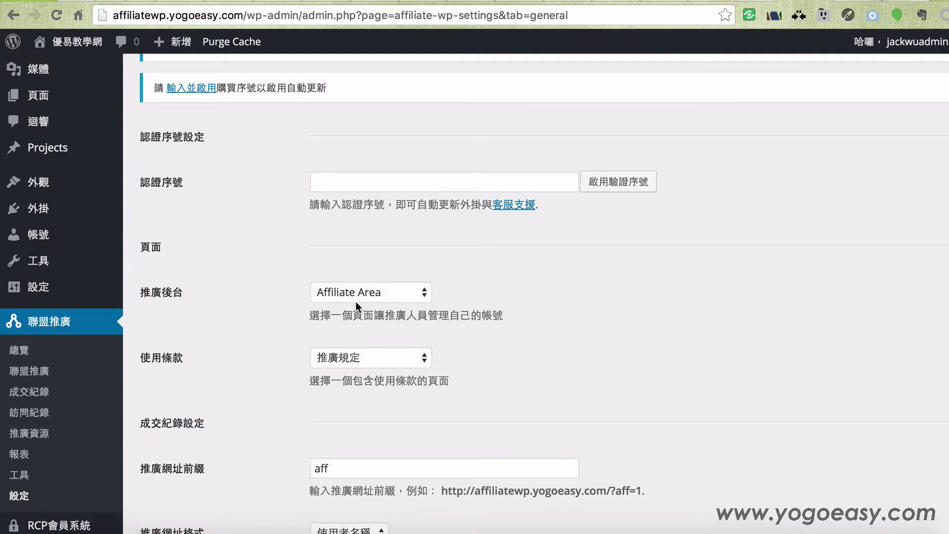
scroll(355, 304, "up", 2)
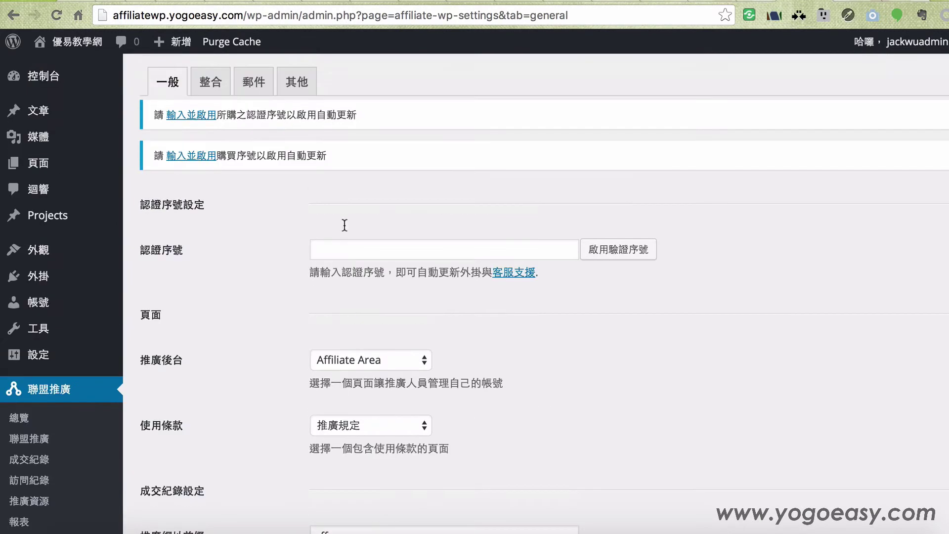
left_click(252, 88)
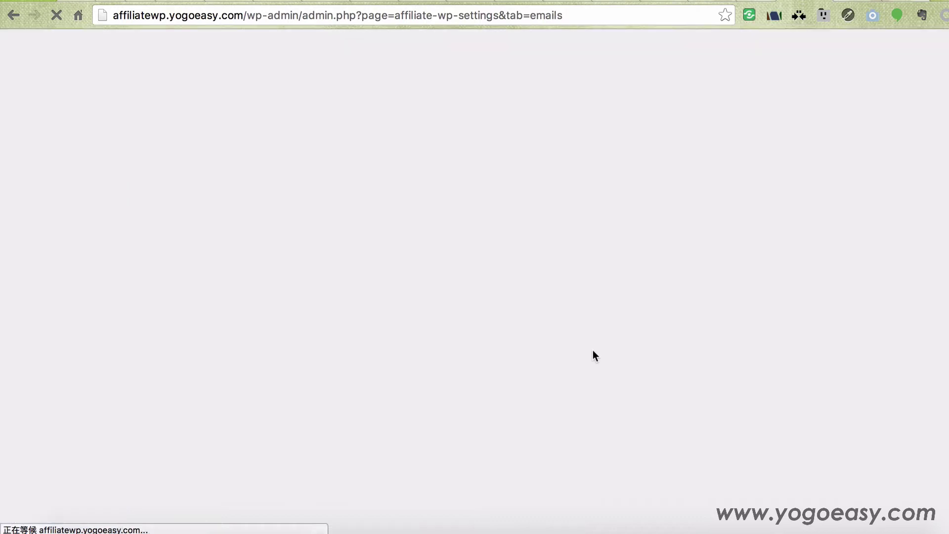
scroll(571, 348, "down", 10)
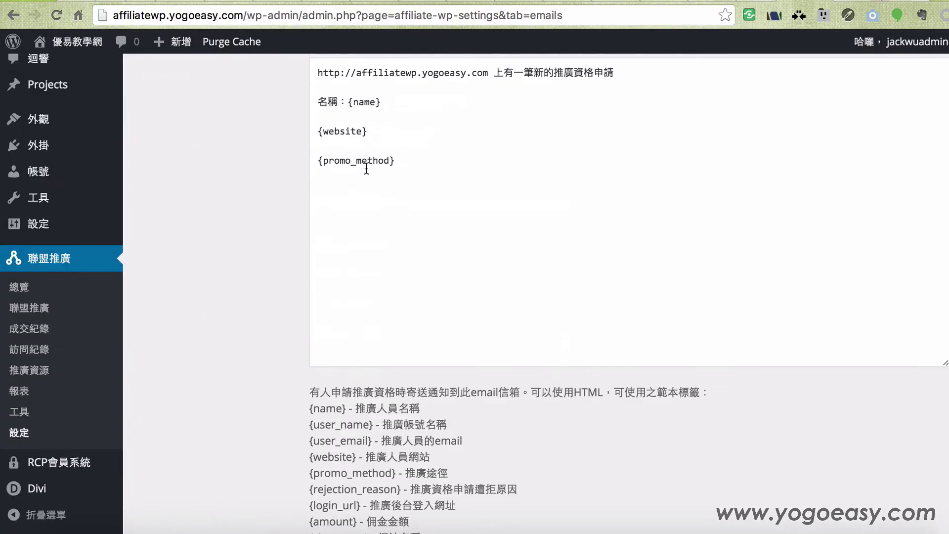
scroll(413, 159, "up", 6)
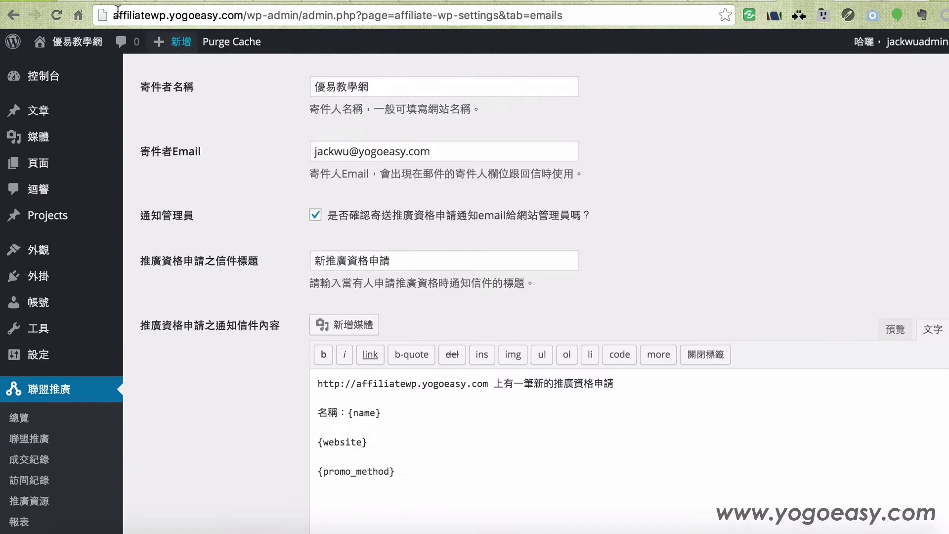
Step: Go back to the general settings and review the page, referral, commission, cookie and currency options
left_click(13, 15)
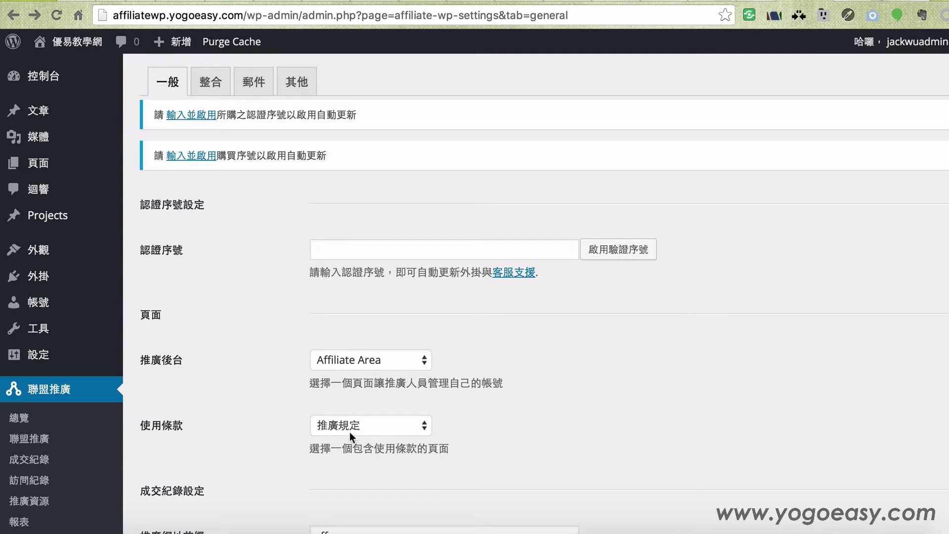
scroll(567, 366, "down", 3)
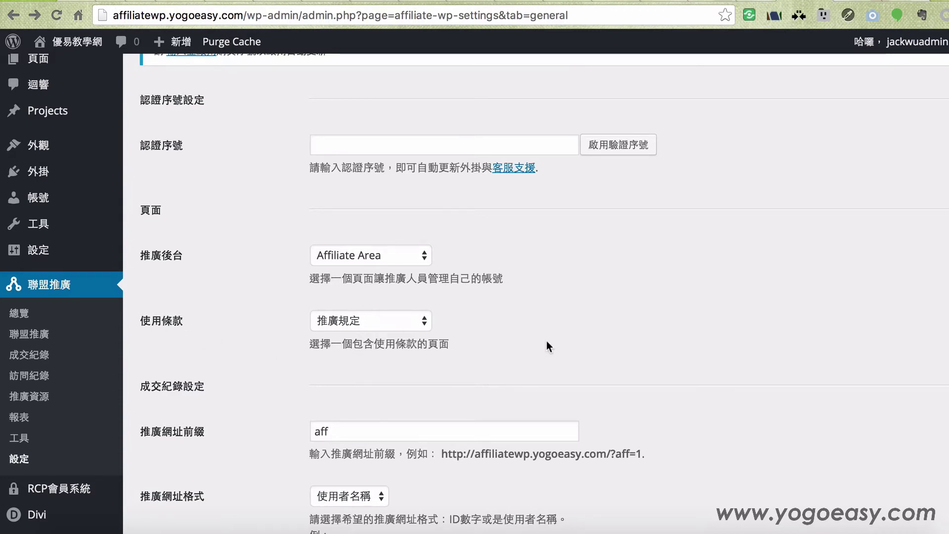
scroll(547, 342, "down", 10)
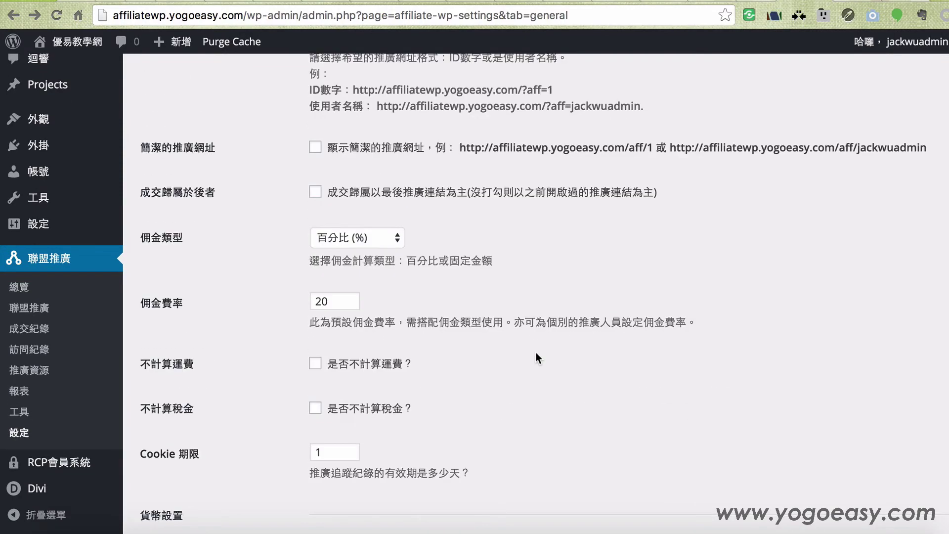
scroll(538, 358, "down", 8)
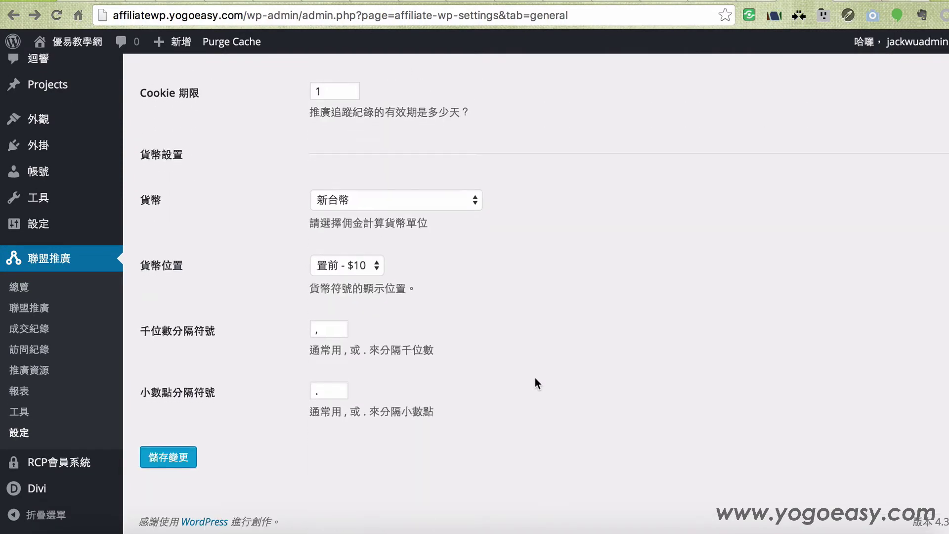
scroll(534, 378, "up", 20)
Step: Review the integration settings (整合), covering the supported plugins and the AffiliateWP MailChimp section
left_click(210, 81)
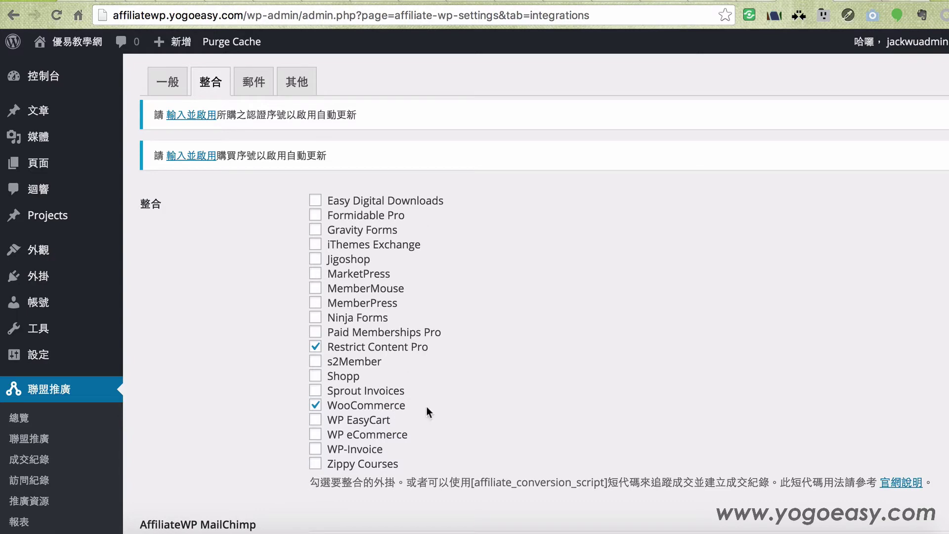
scroll(506, 420, "down", 2)
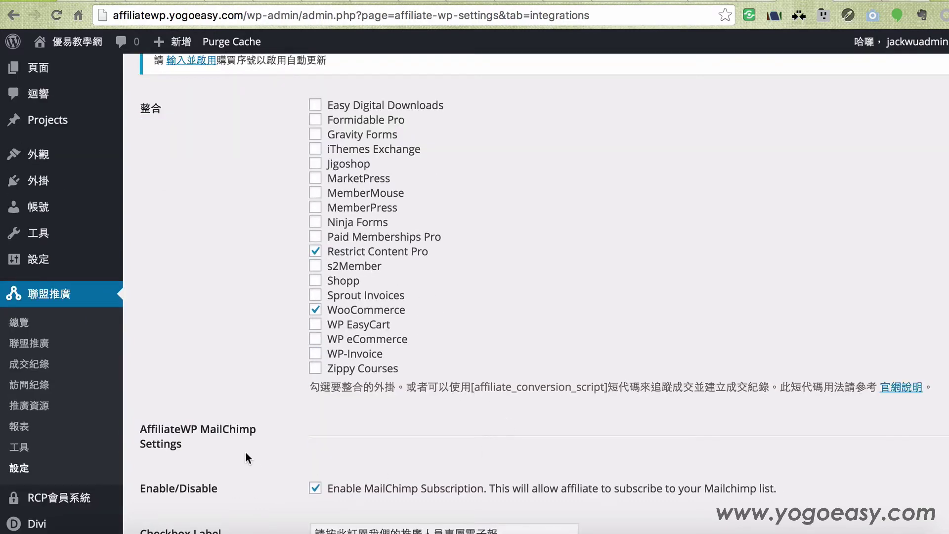
scroll(247, 457, "down", 2)
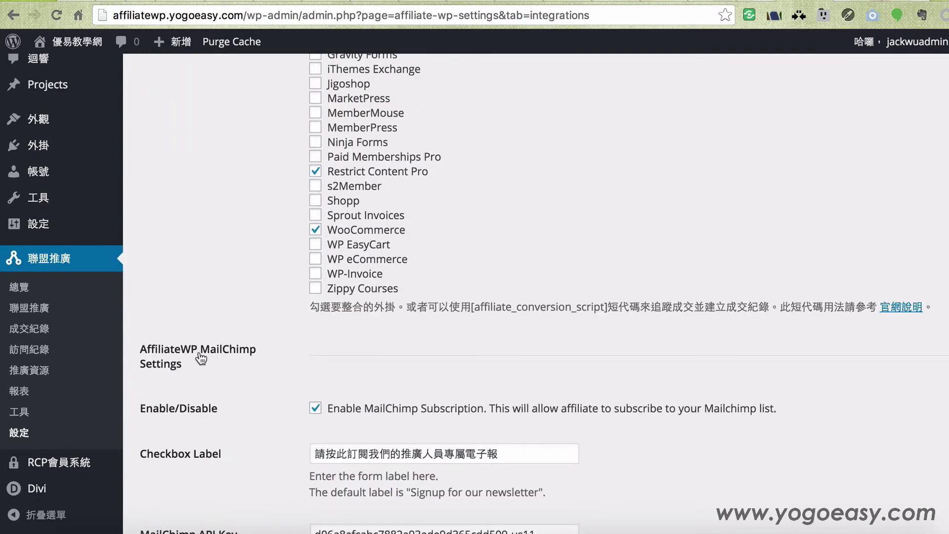
scroll(225, 398, "down", 2)
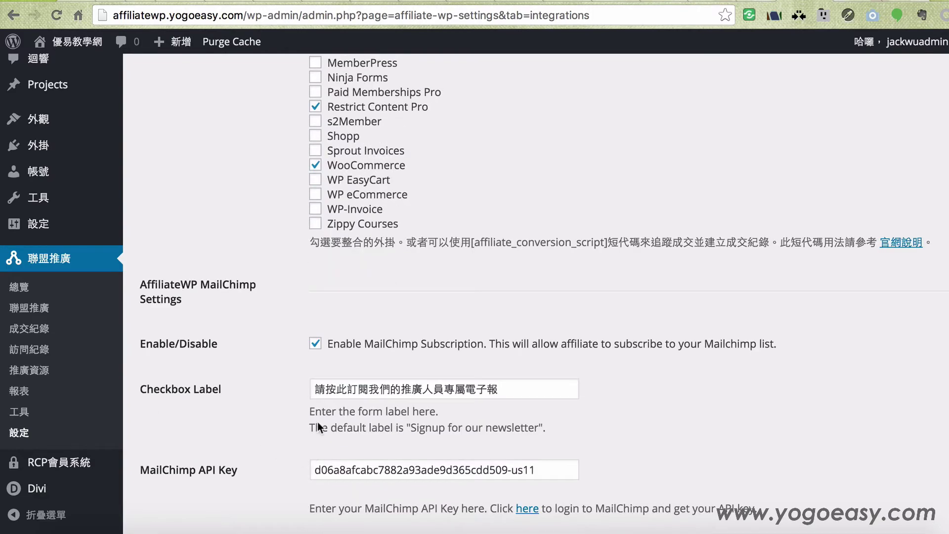
scroll(317, 423, "up", 5)
Step: Open the email settings (郵件) and view the available email template options (信件範本) without changing the selection
left_click(250, 85)
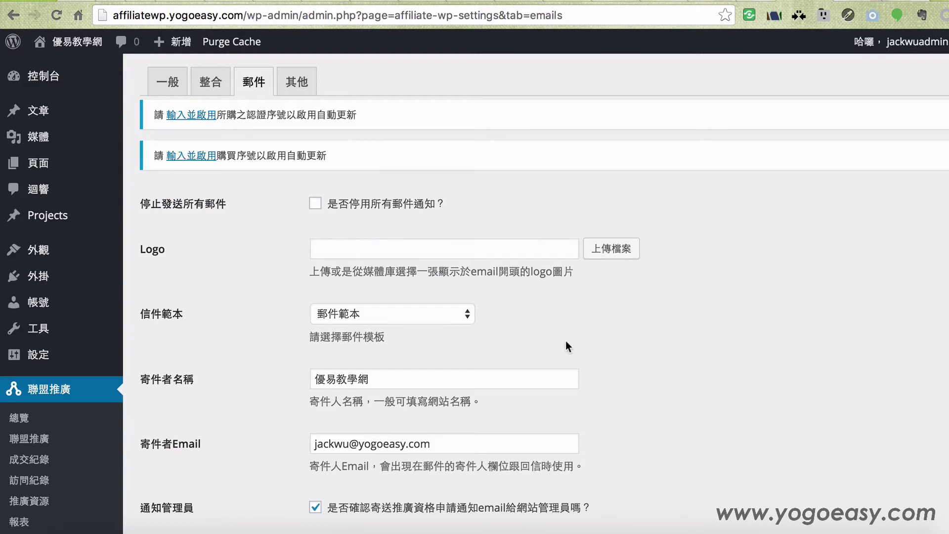
scroll(566, 341, "down", 3)
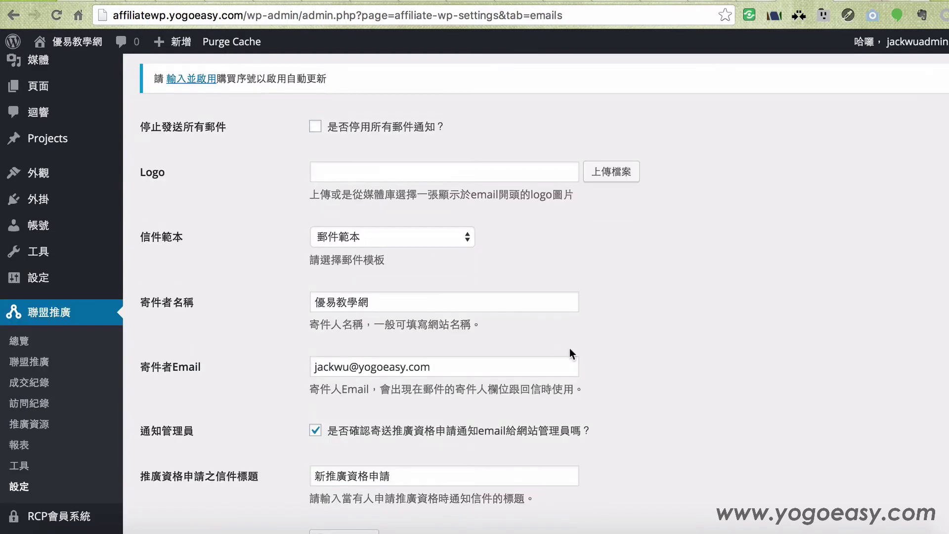
left_click(351, 240)
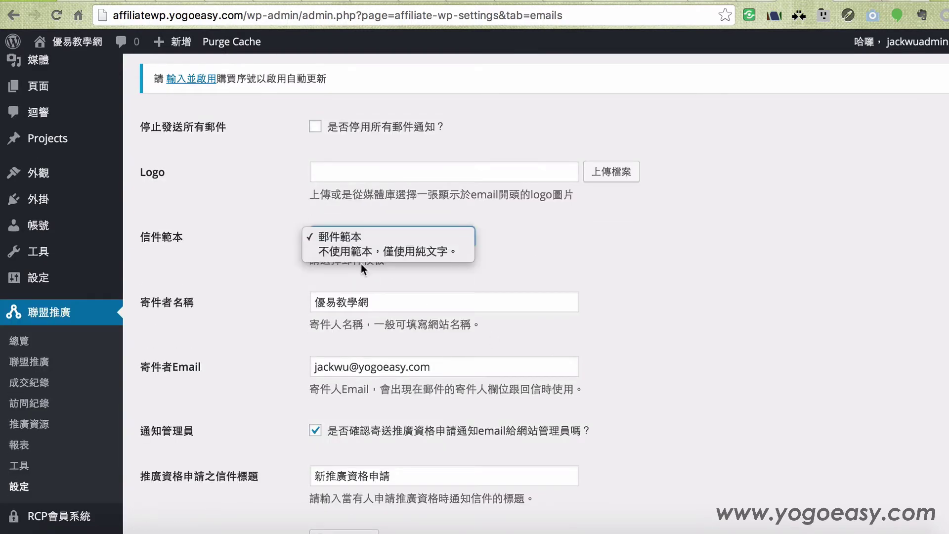
key("Escape")
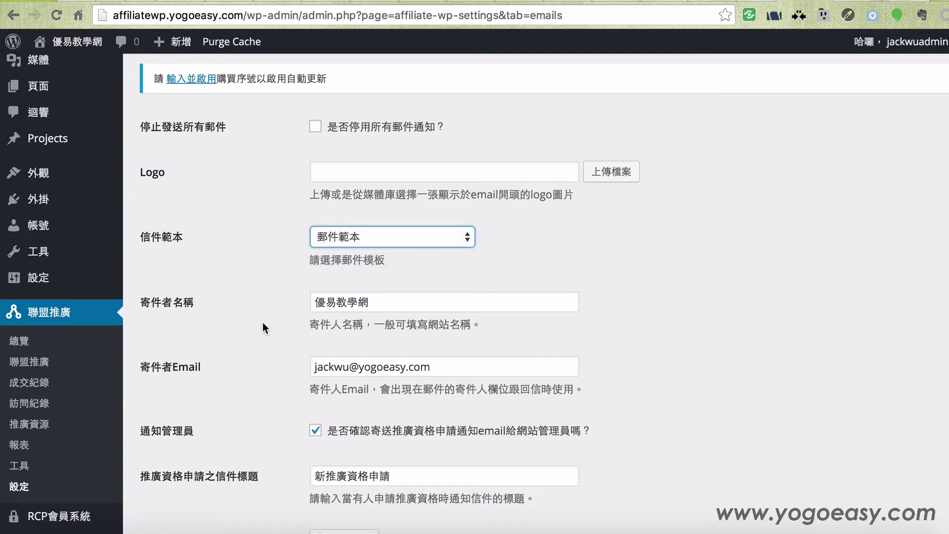
Step: Review the sender details, administrator notification and the affiliate application and approval email subjects and contents
scroll(258, 352, "down", 2)
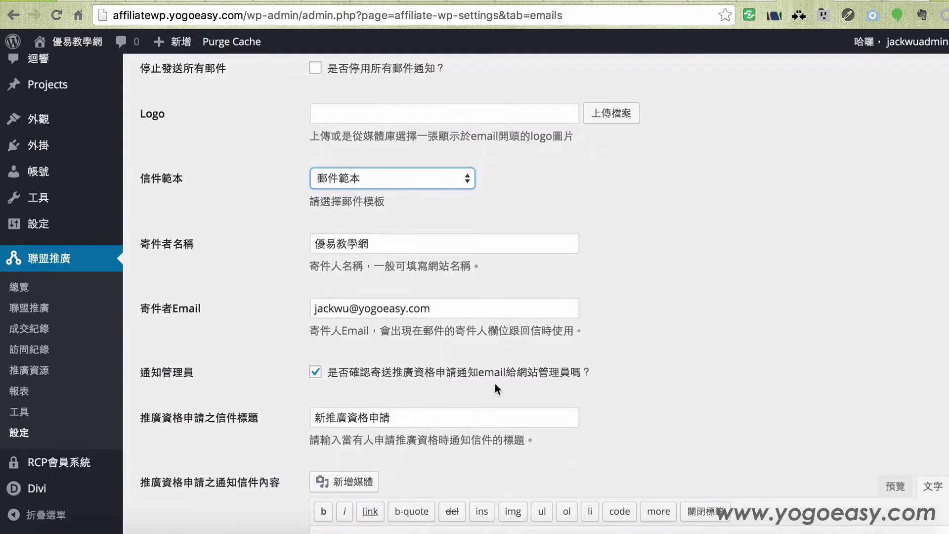
scroll(495, 384, "down", 4)
scroll(292, 328, "down", 4)
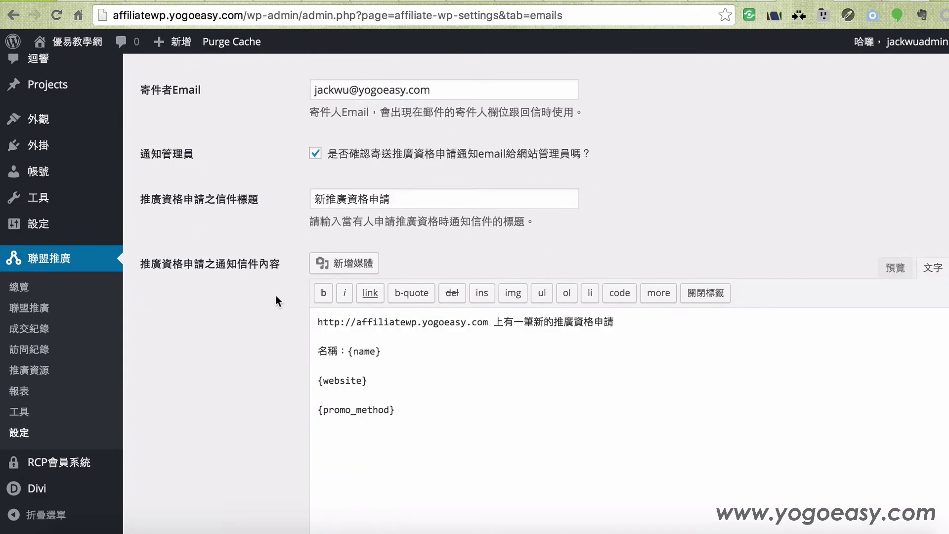
scroll(277, 253, "down", 4)
scroll(288, 238, "down", 4)
scroll(286, 227, "up", 11)
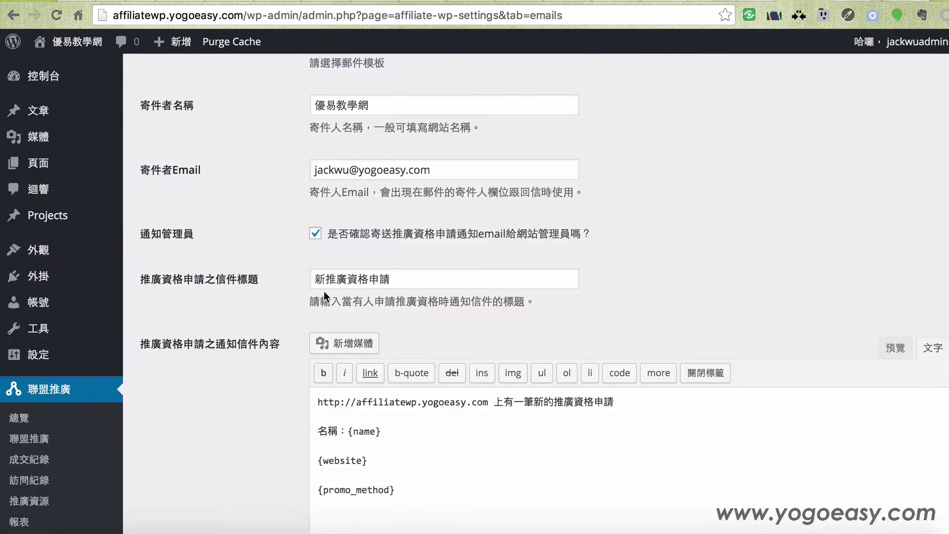
scroll(250, 389, "down", 20)
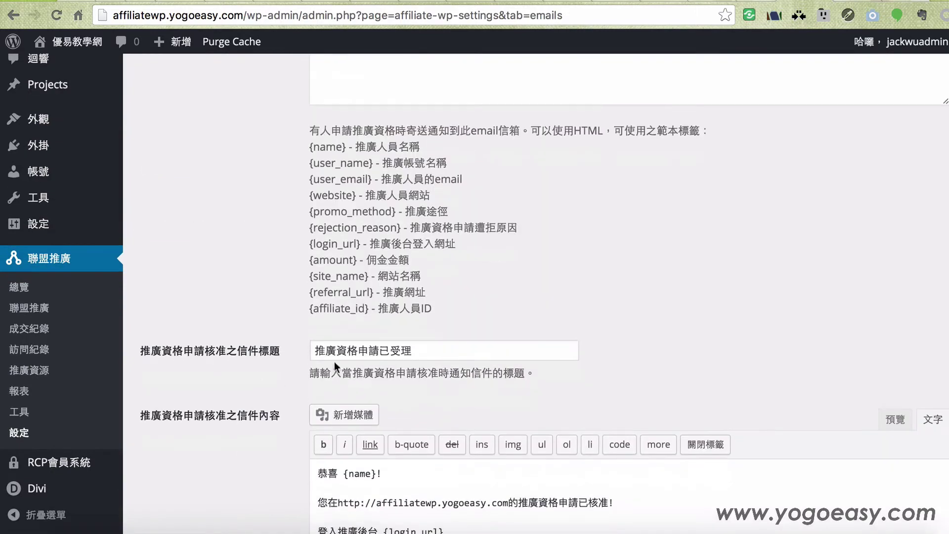
scroll(283, 388, "up", 20)
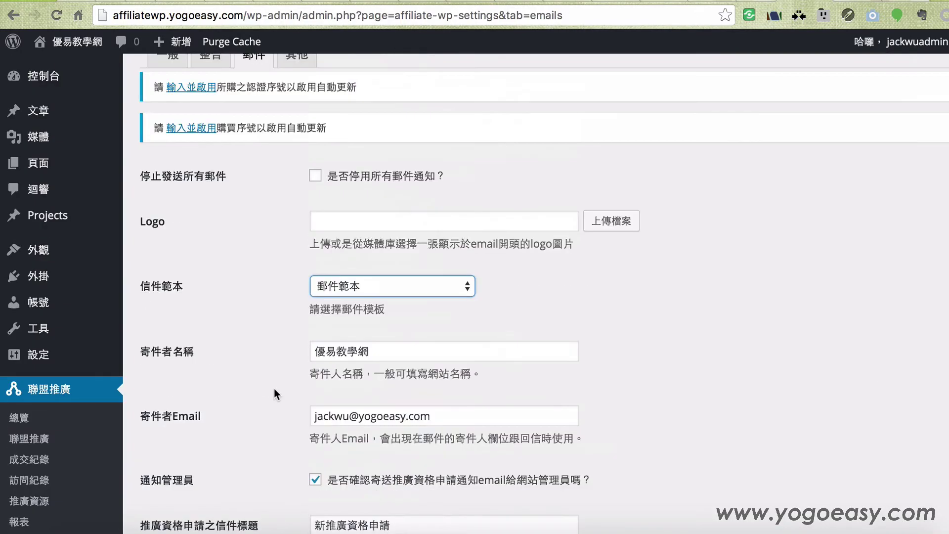
Step: In the other settings (其他), enable rejecting unpaid referrals on refund, the fallback referral tracking method and ignoring zero-amount referrals
left_click(296, 82)
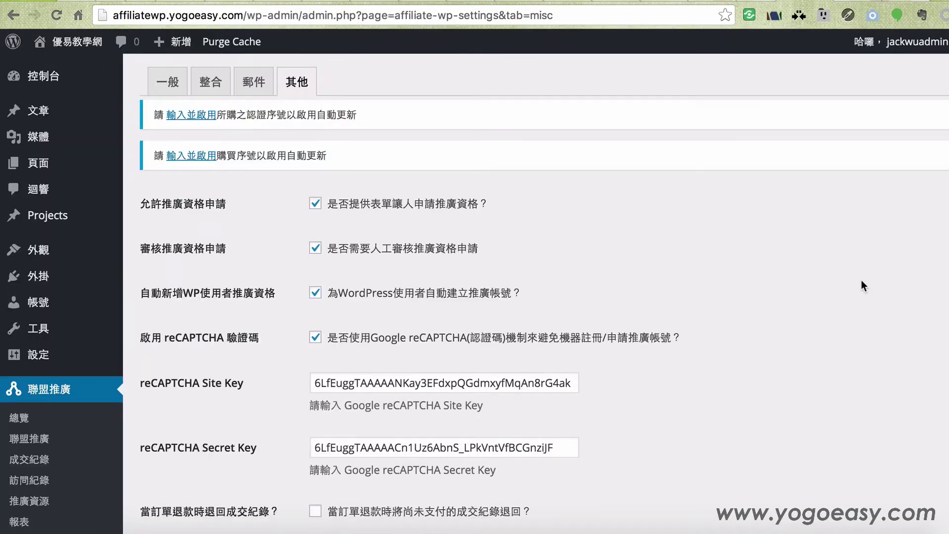
scroll(295, 336, "down", 4)
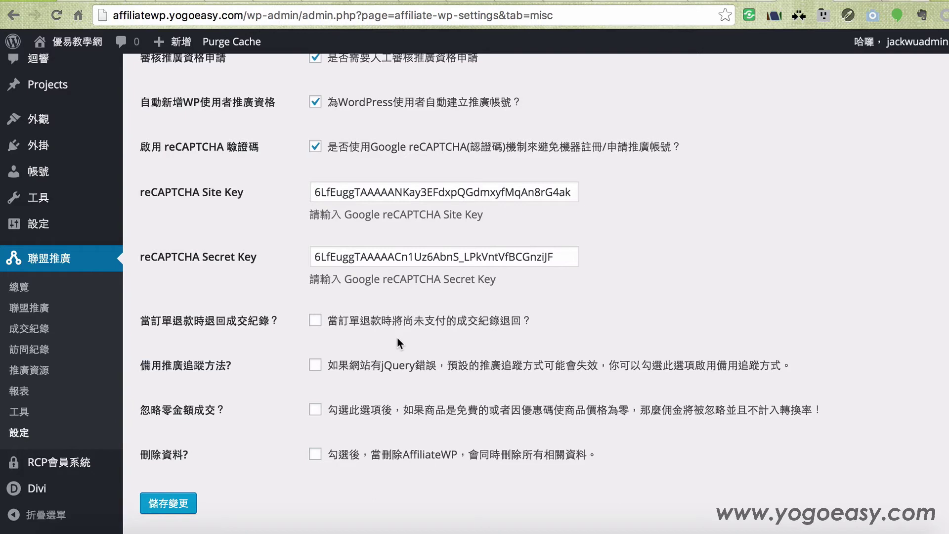
left_click(315, 322)
left_click(316, 366)
left_click(315, 411)
scroll(462, 356, "up", 4)
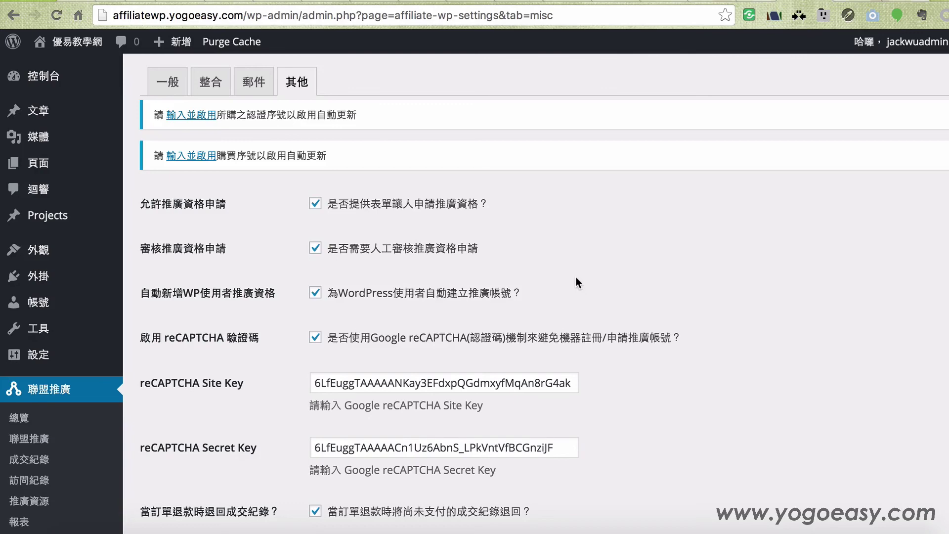
scroll(574, 281, "down", 5)
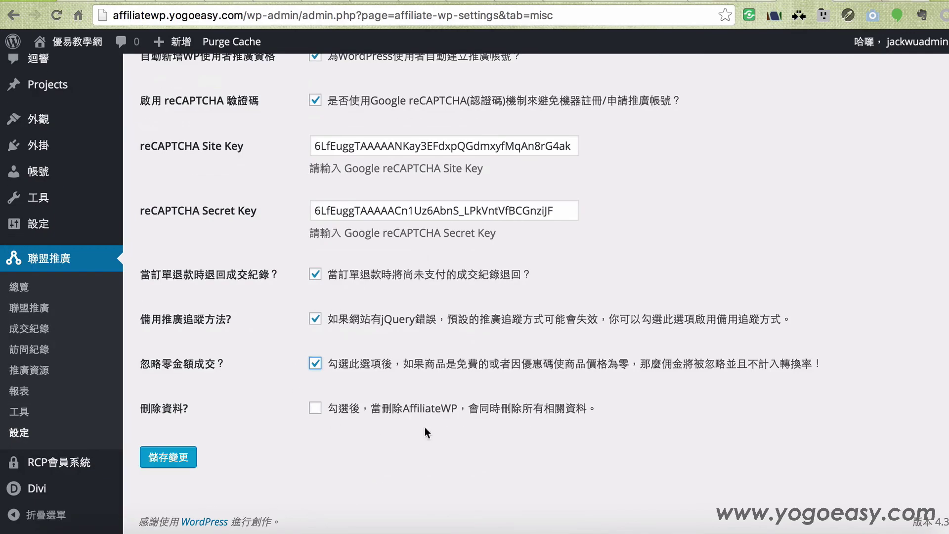
scroll(583, 330, "up", 5)
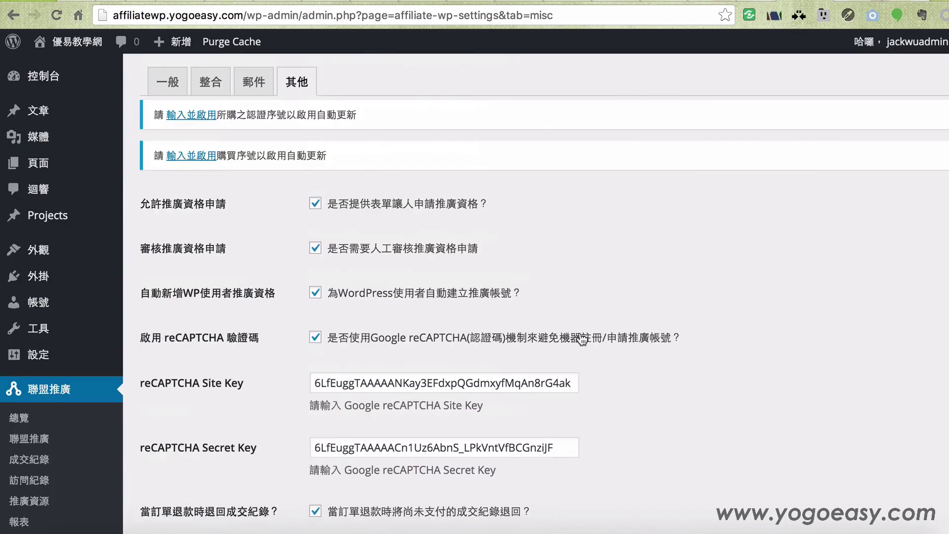